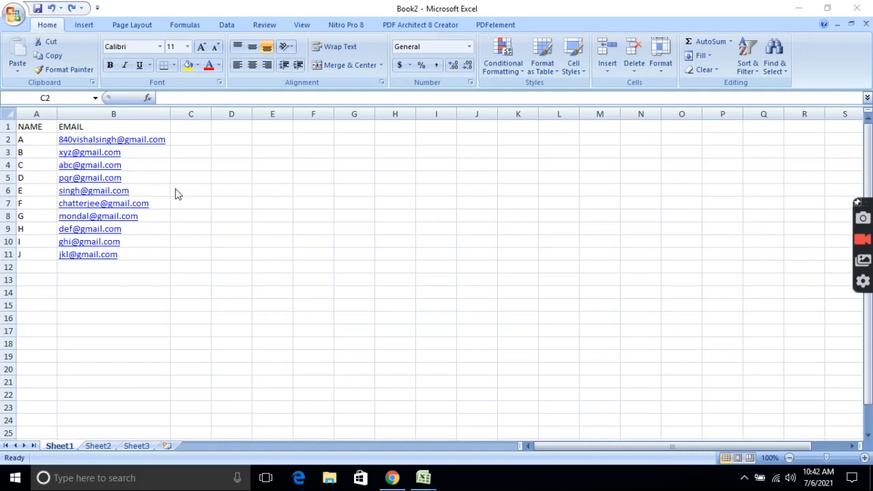
Enter =CONCATENATE(B2,"|") in C2 to show the first email followed by a pipe.
click(188, 143)
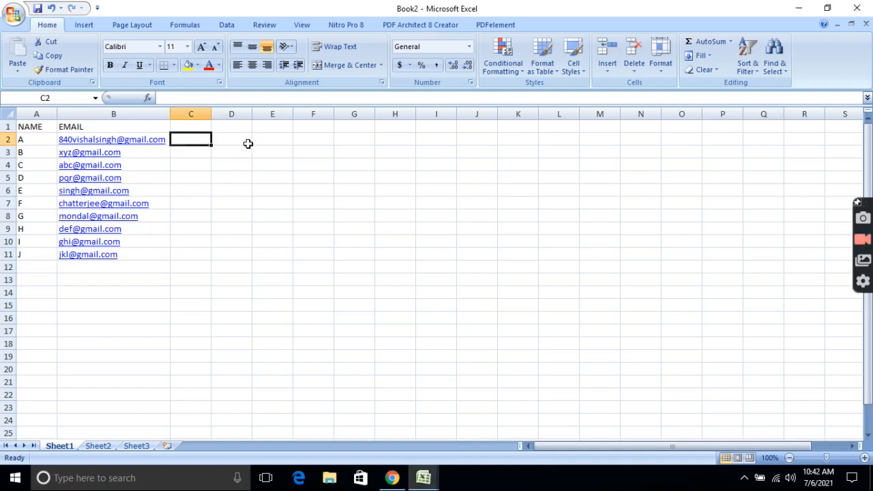
text(=)
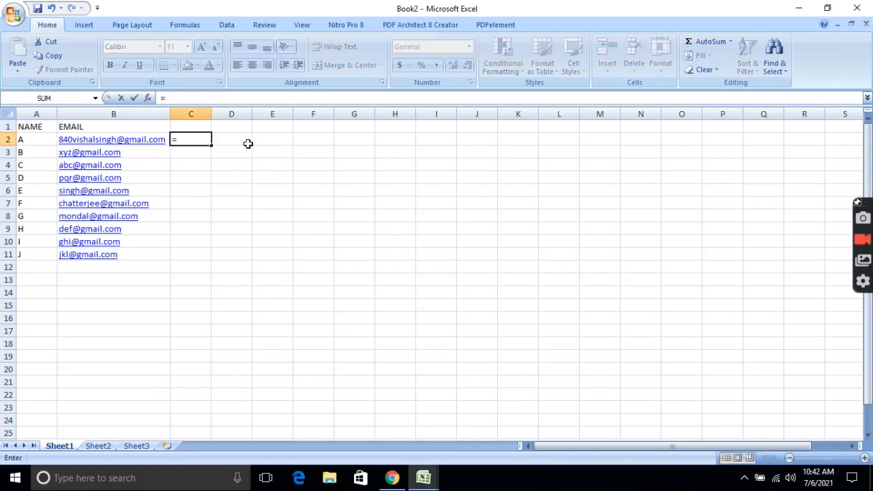
text(CON)
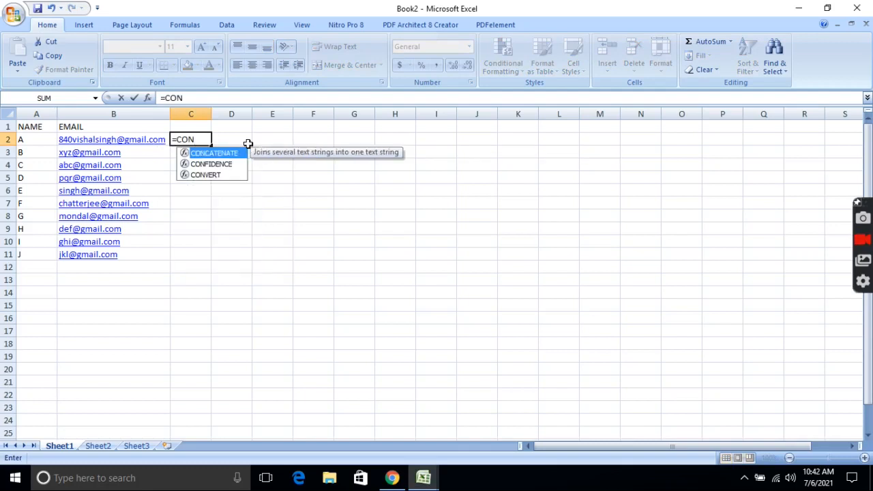
text(CA)
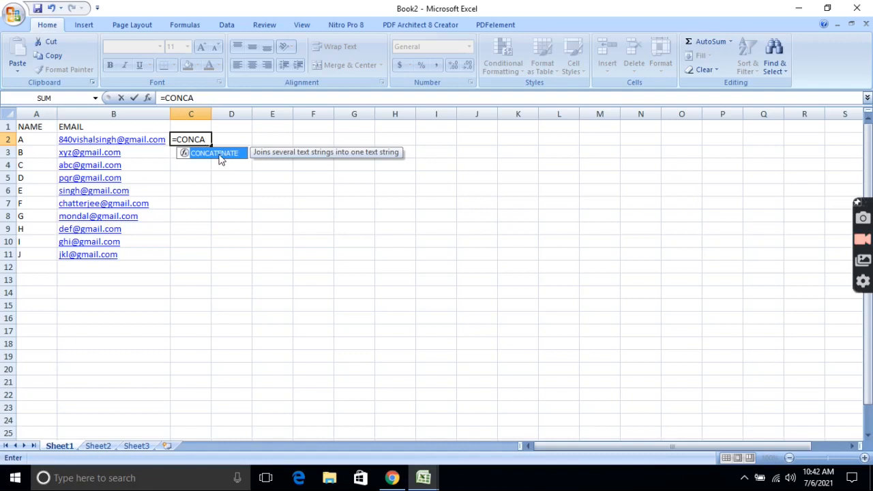
text(TENAT)
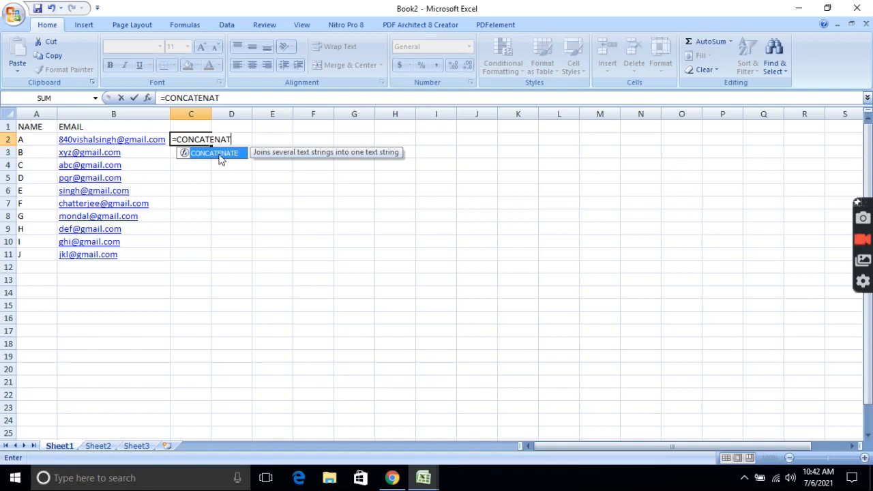
text(E()
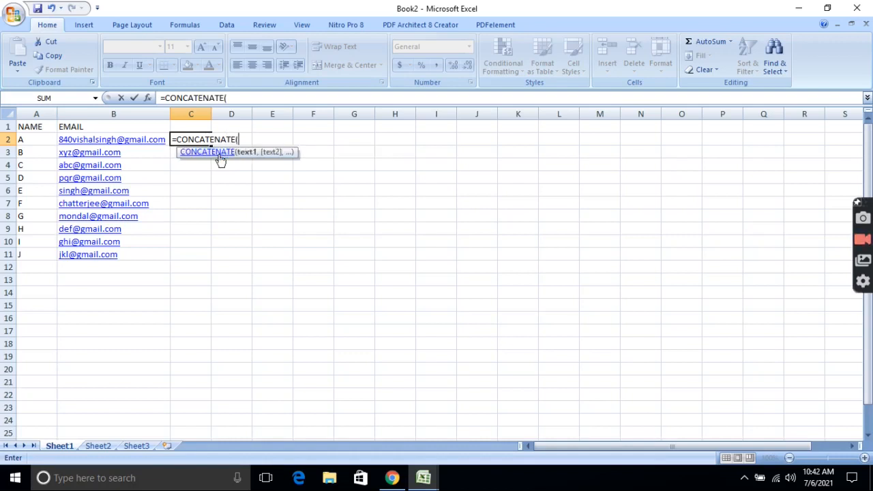
click(143, 141)
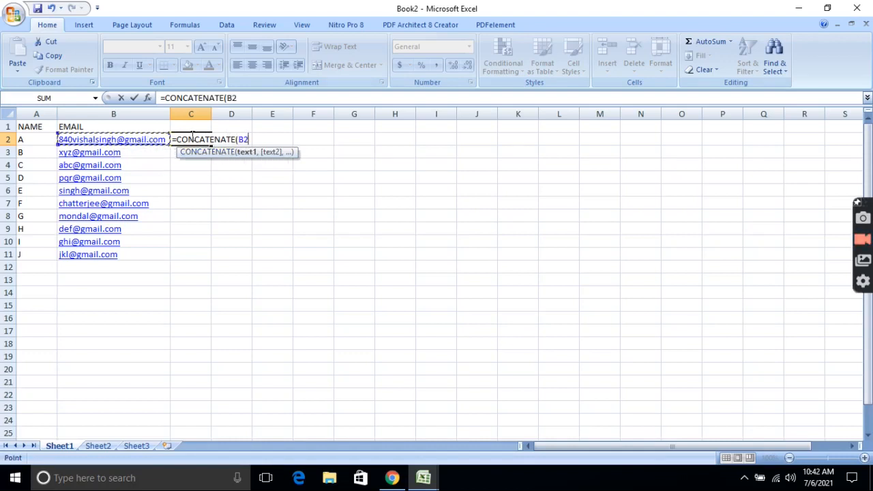
text(,)
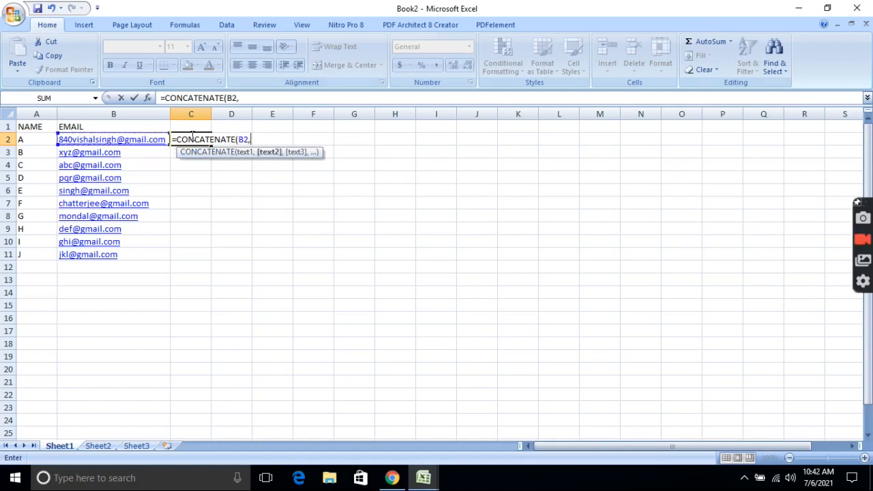
text("|"))
key(Return)
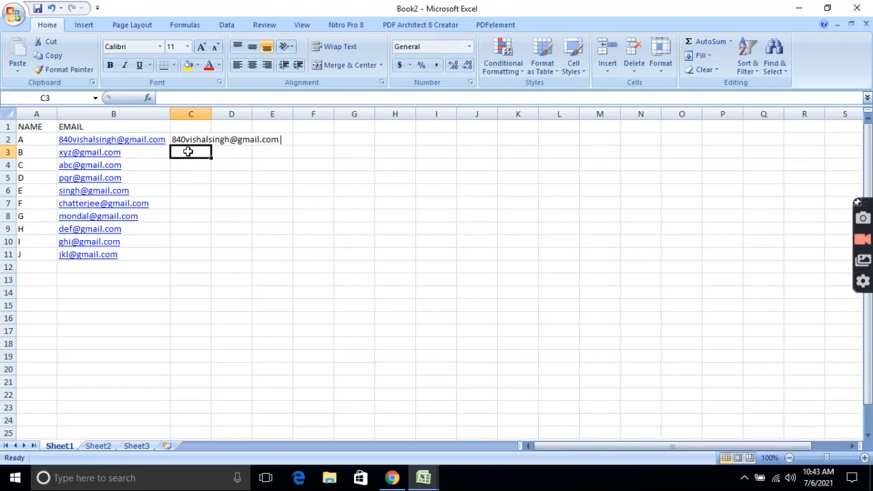
Enter =CONCATENATE(C2,B3,"|") in C3 to append the second email to the running list.
text(=C)
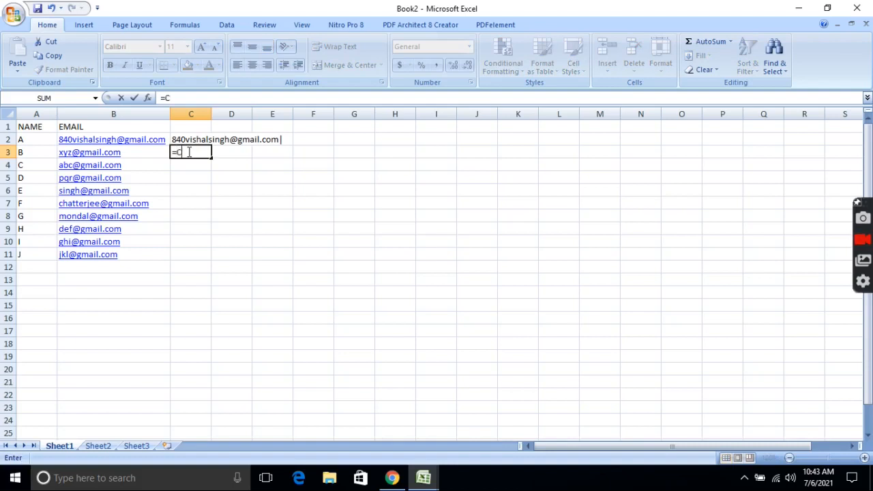
text(ONC)
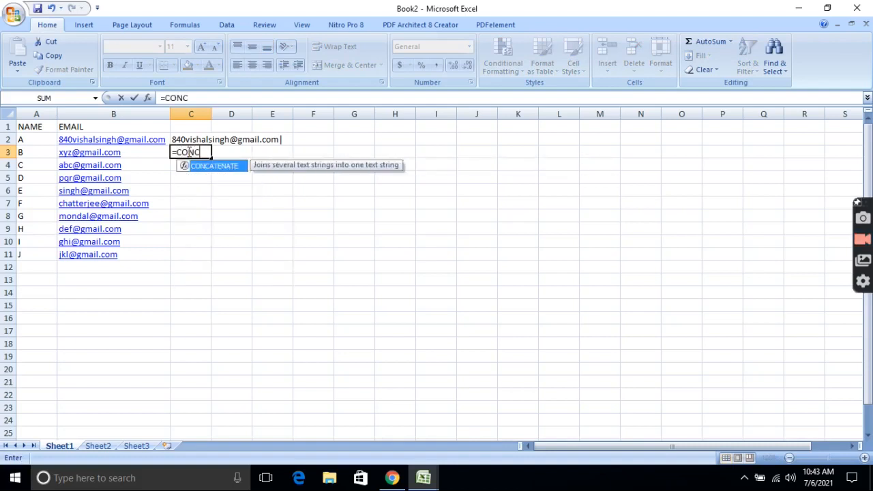
text(ATENATE)
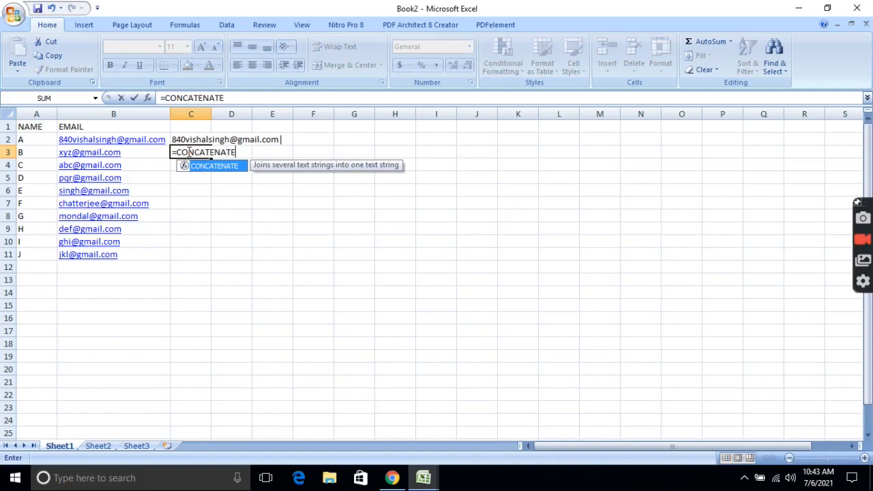
text(()
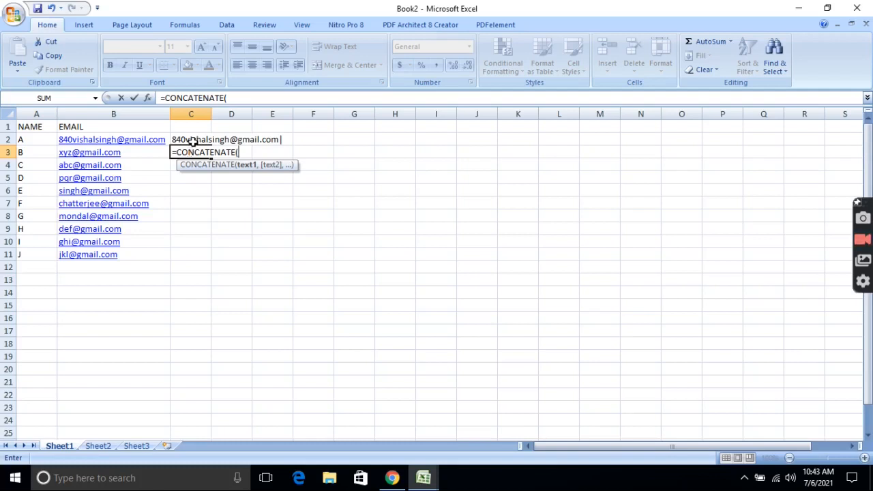
click(194, 140)
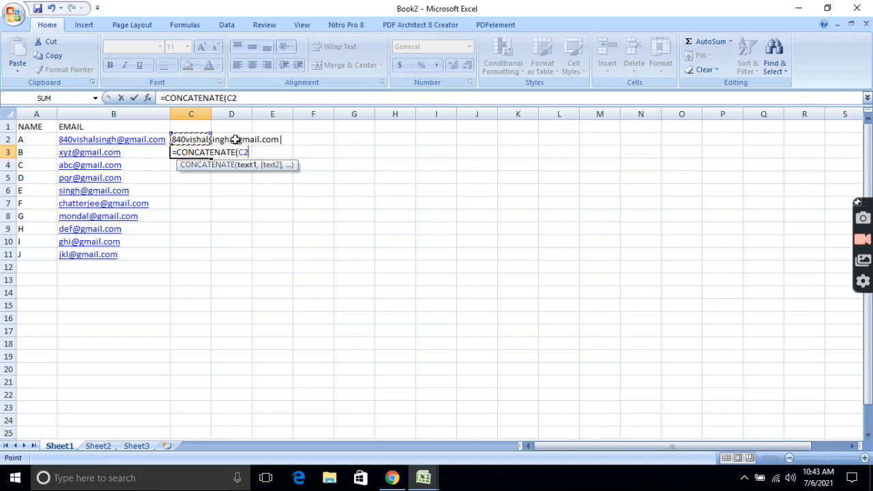
text(,)
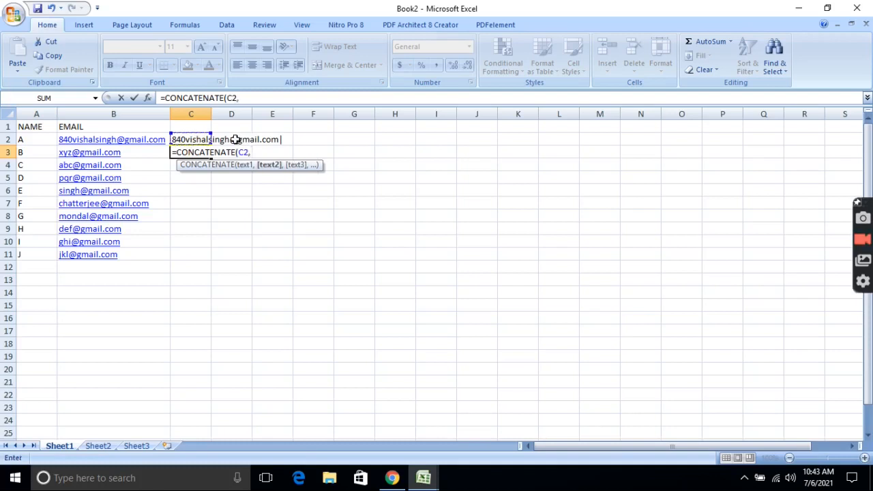
click(141, 154)
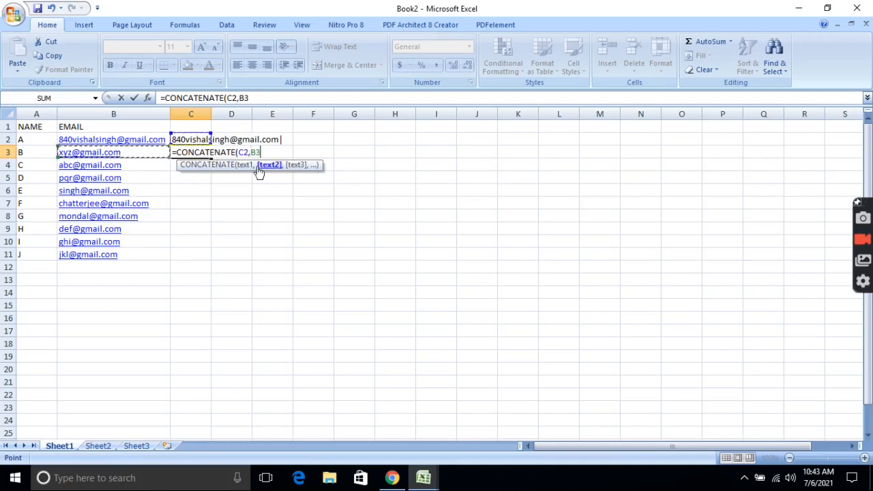
text(,)
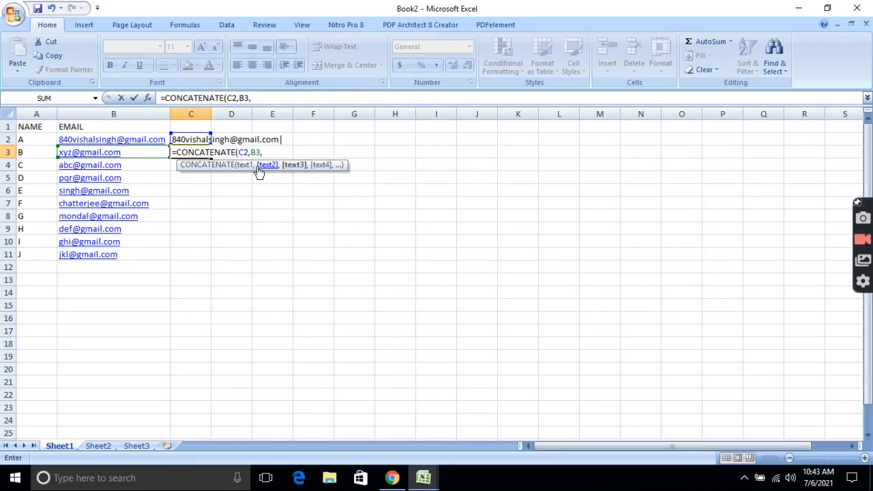
text(")
text( "))
key(Return)
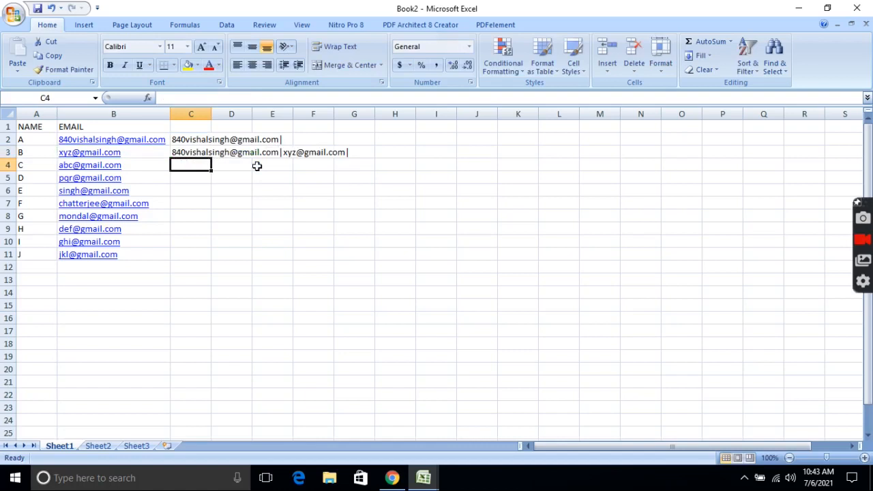
Widen column C, fill the C3 formula down to C11, and copy C11's full list.
double_click(210, 114)
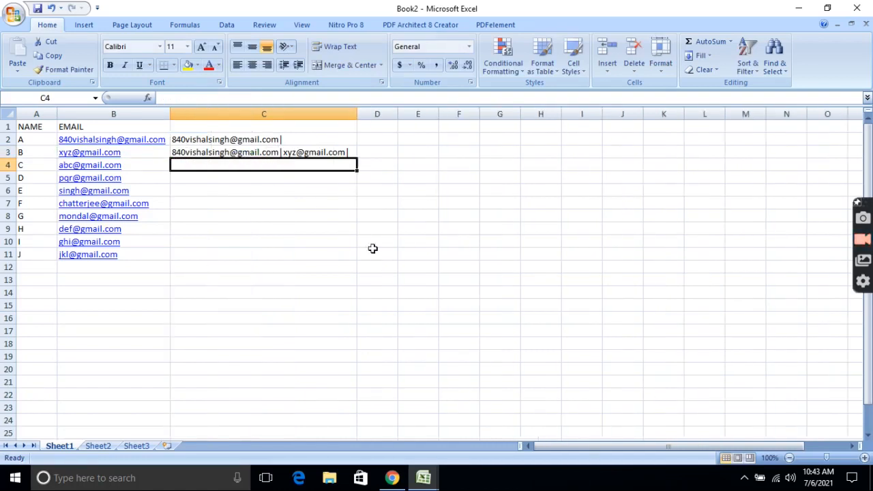
click(352, 154)
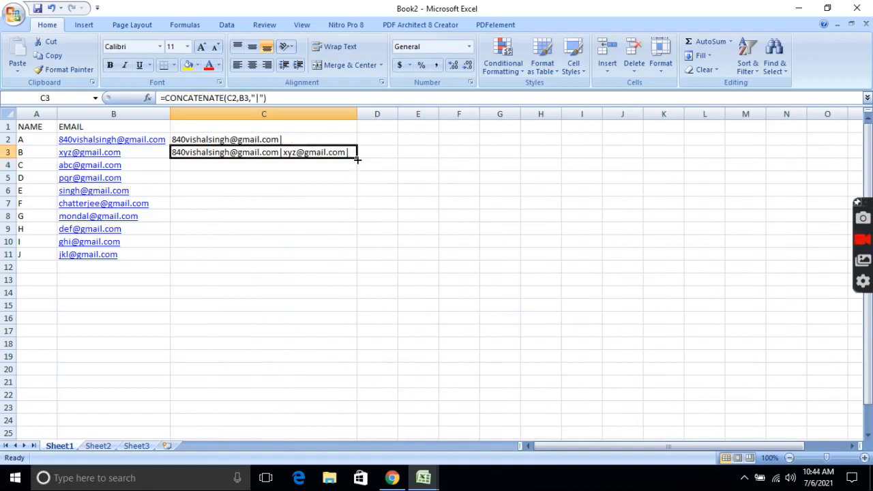
double_click(356, 159)
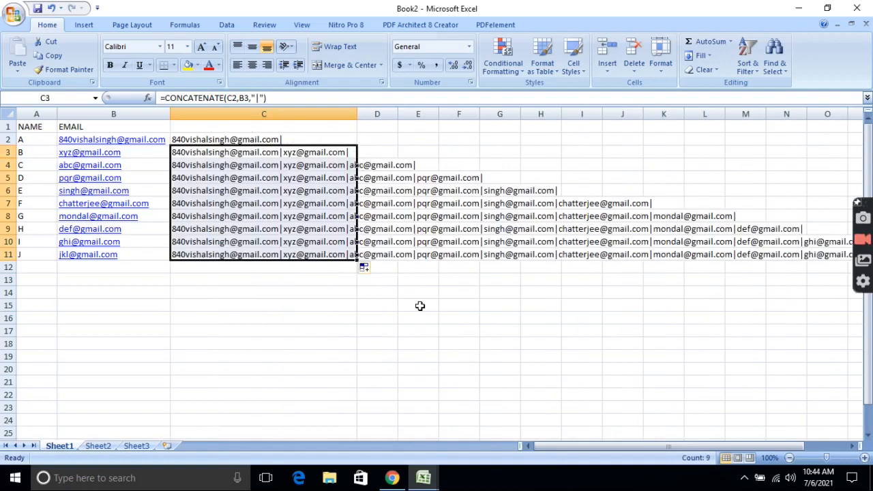
click(347, 318)
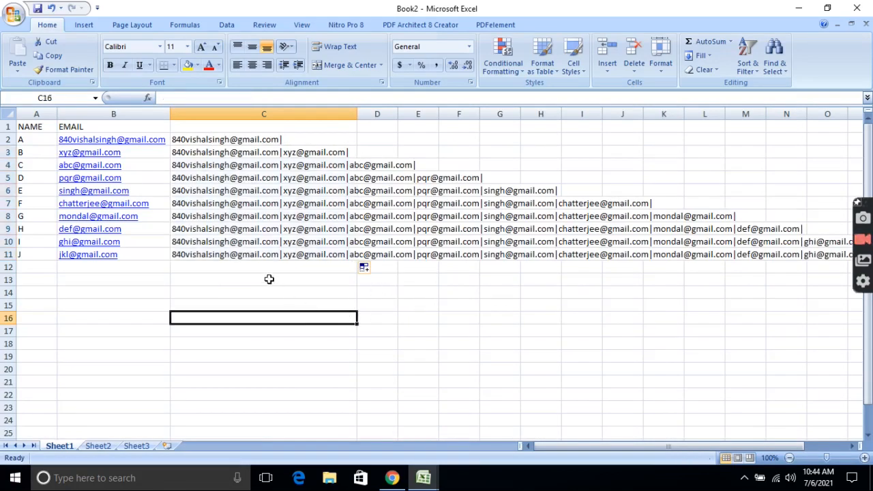
right_click(195, 253)
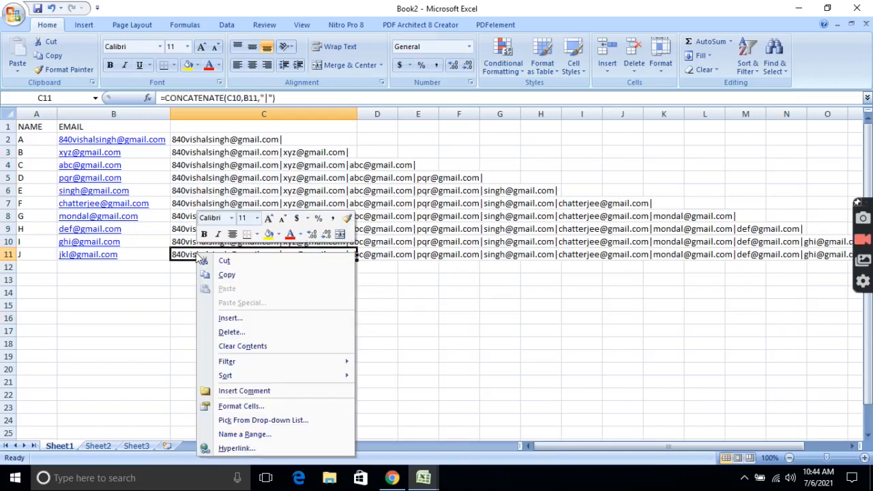
click(225, 275)
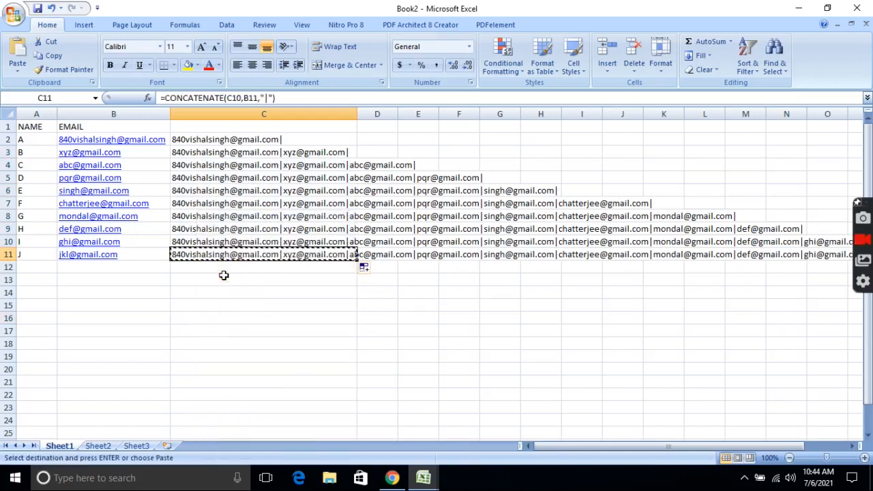
Open the DEMO FOR RESTRICTING PARTICIPANTS form in Chrome and add a new question.
click(391, 479)
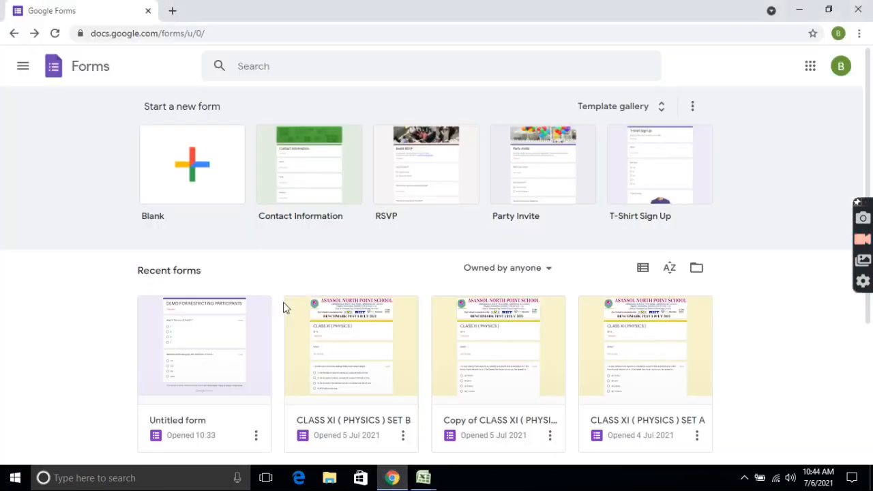
click(218, 339)
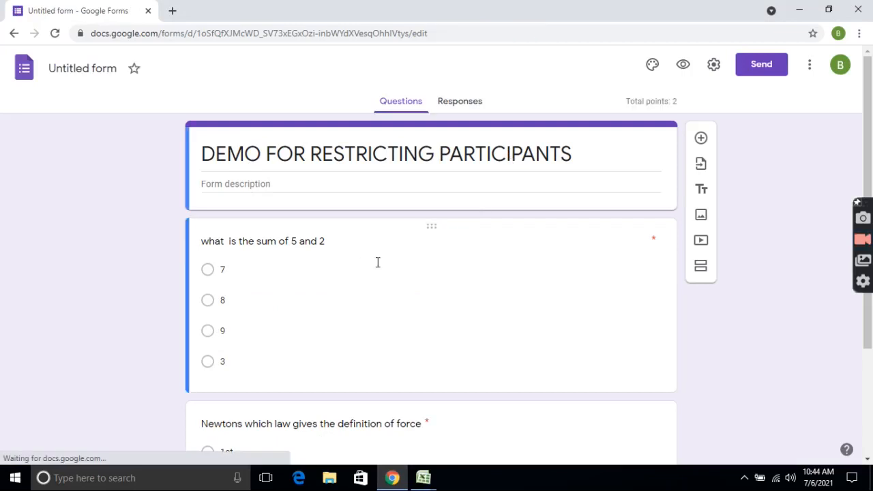
scroll(377, 262, down, 2)
scroll(377, 262, up, 2)
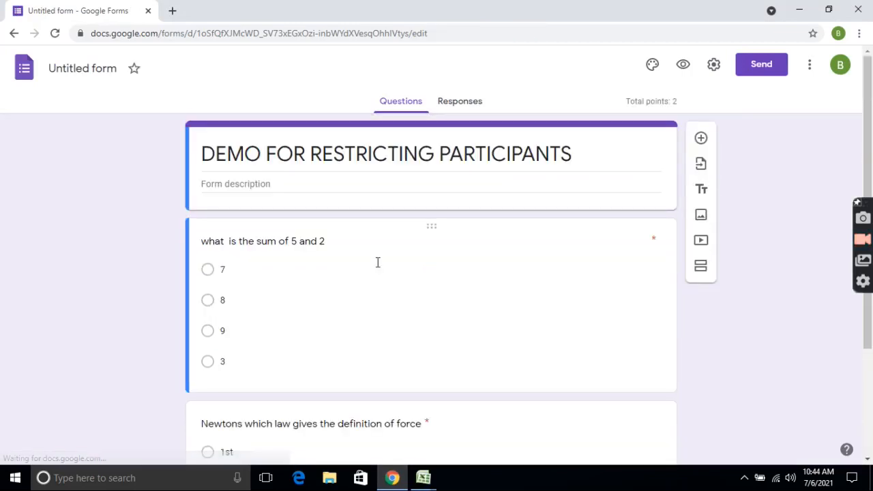
triple_click(614, 160)
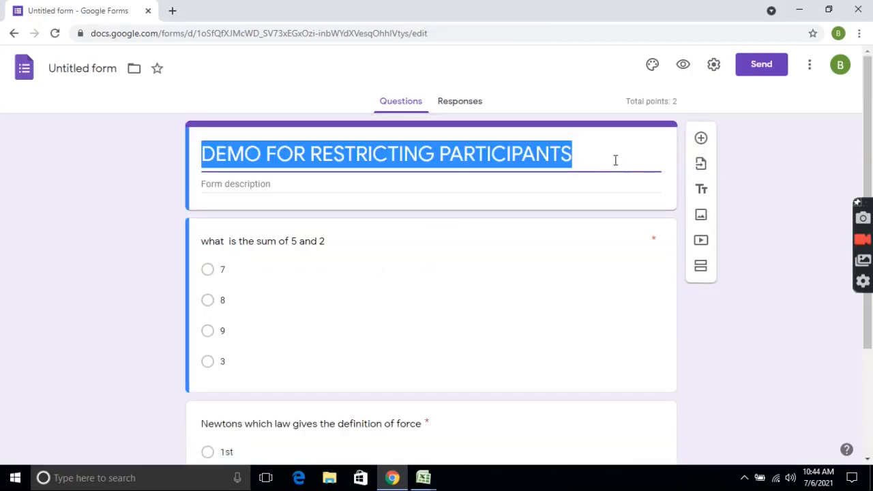
click(700, 139)
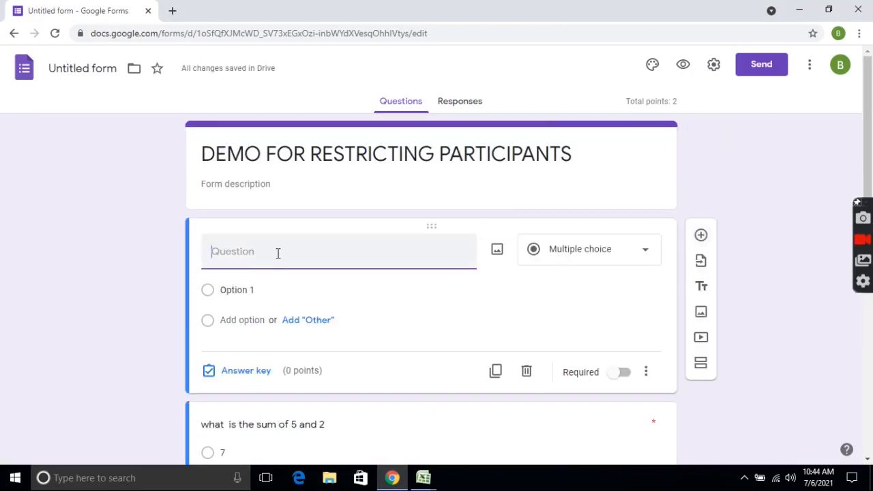
Title the new question EMAIL ID, make it Short answer, and enable response validation.
text(EMA)
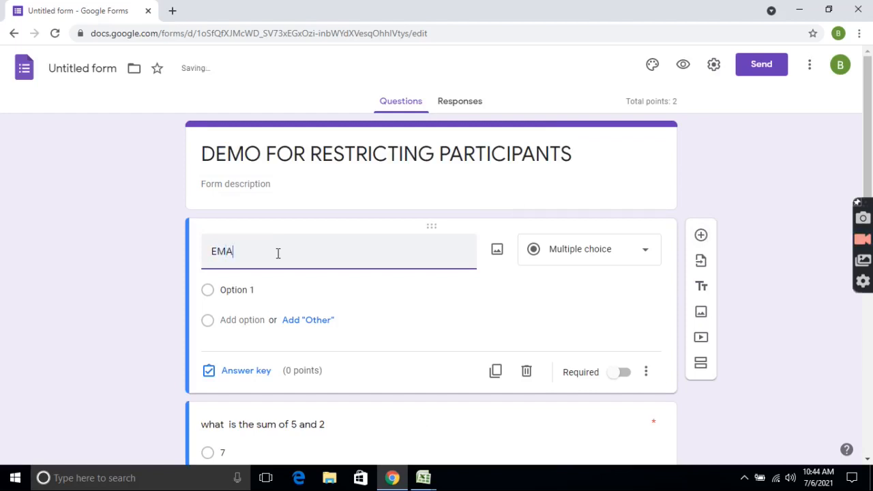
text(IL ID)
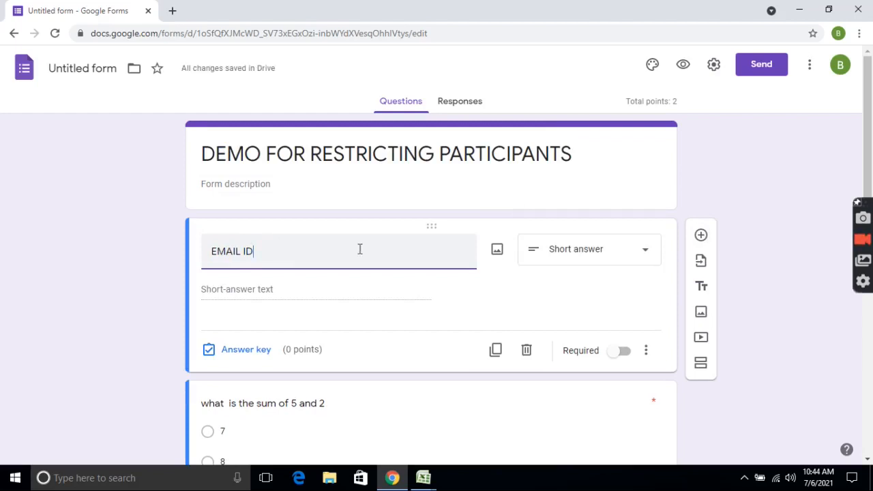
click(551, 252)
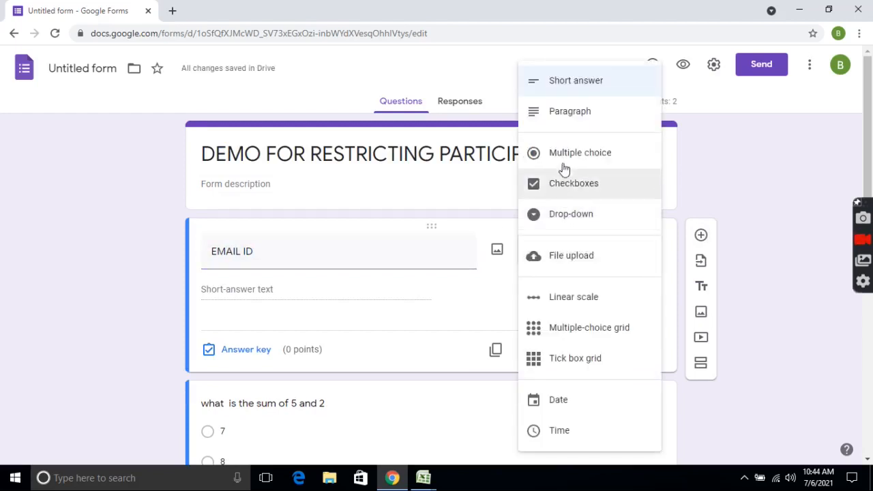
click(575, 90)
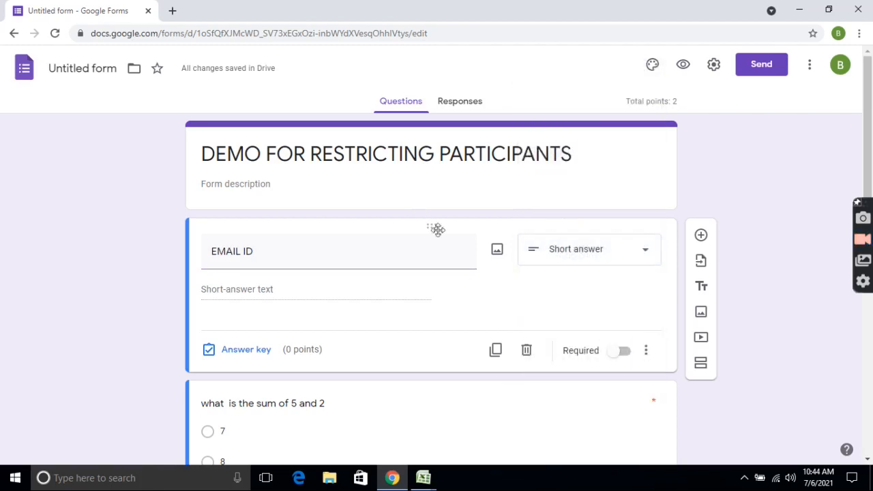
click(646, 351)
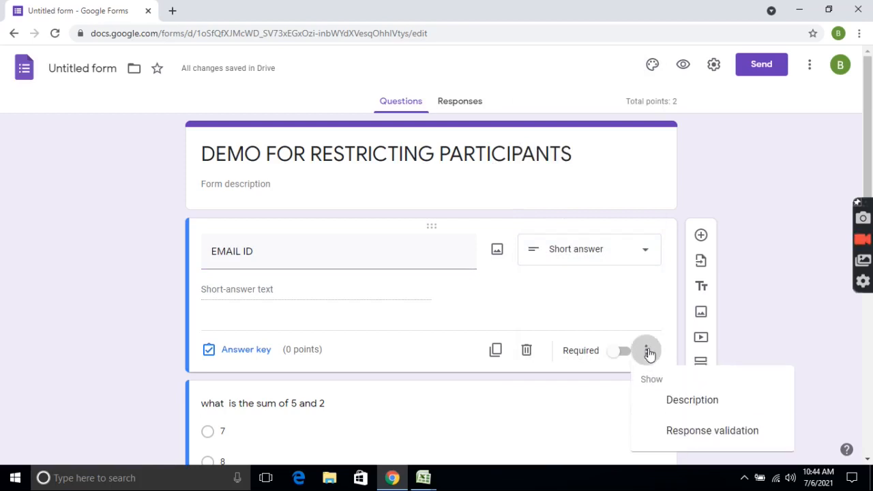
click(692, 440)
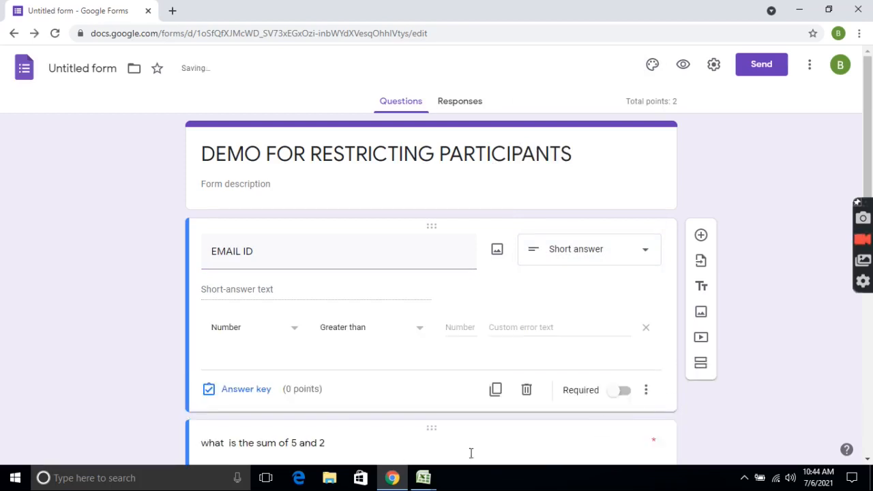
Set EMAIL ID validation to Regular expression Matches, pasting the pipe-separated email list as pattern.
click(291, 334)
click(282, 407)
click(387, 338)
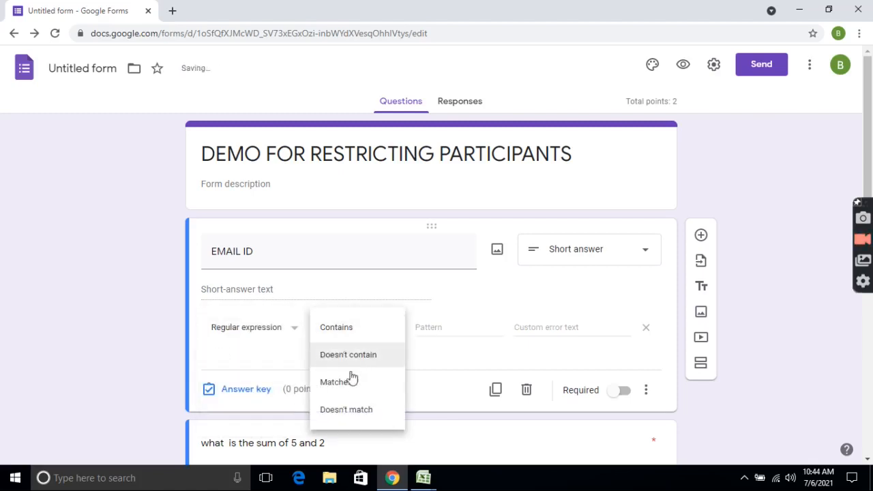
click(346, 385)
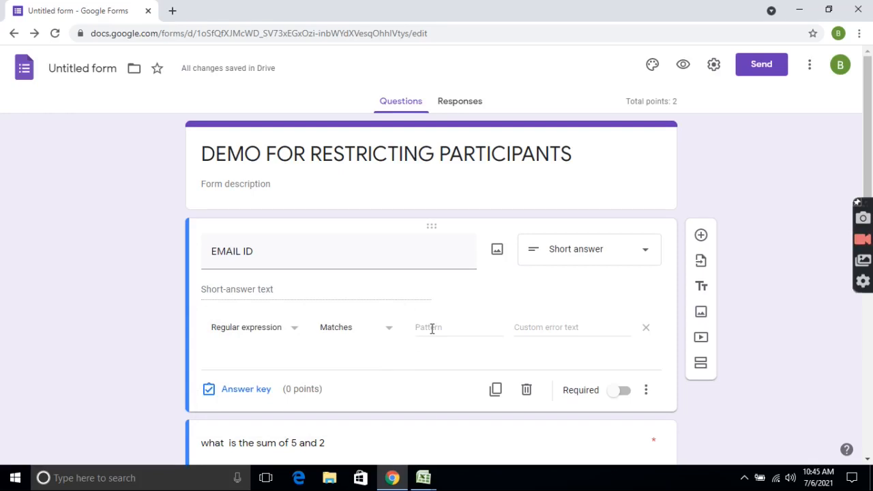
right_click(431, 328)
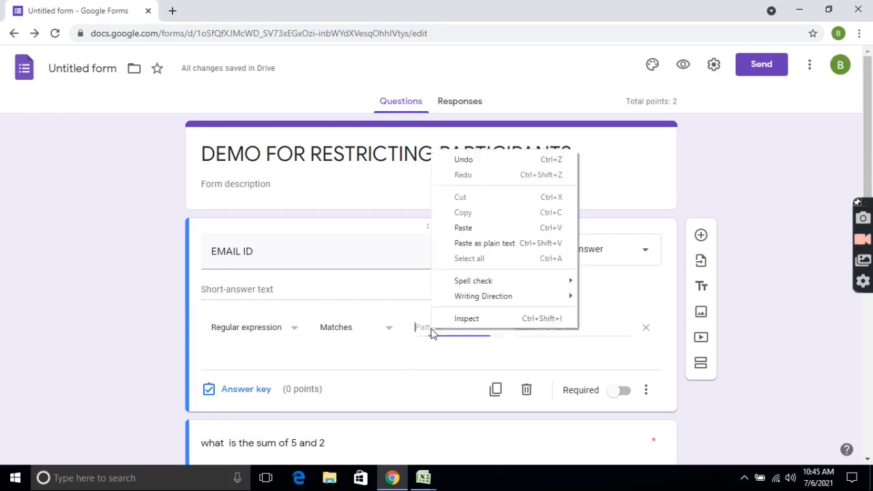
click(464, 227)
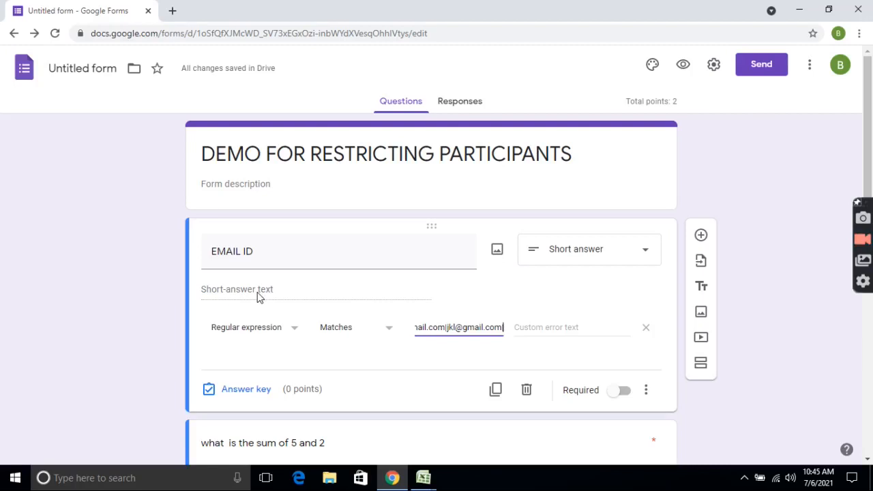
Add the custom error text CONTACT YOUR SUBJECT TEACHER and make EMAIL ID required.
click(554, 328)
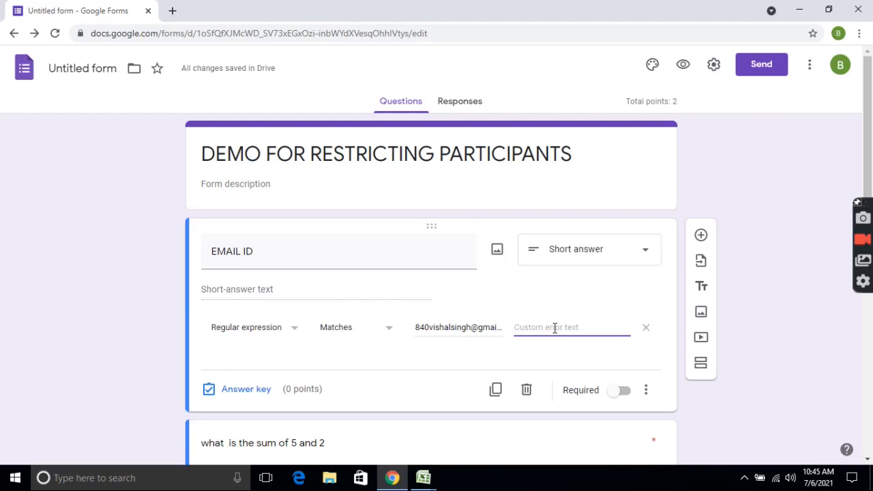
text(CONTACT YOUR SUBJECT)
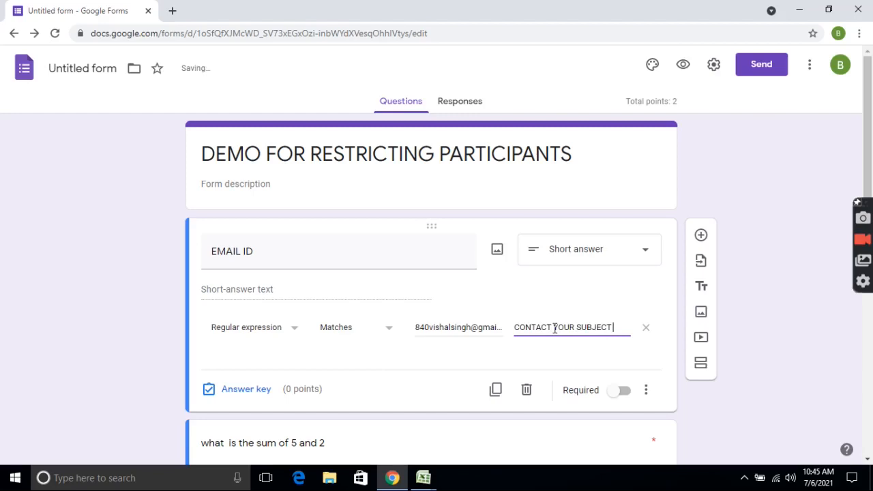
text( TEACHER)
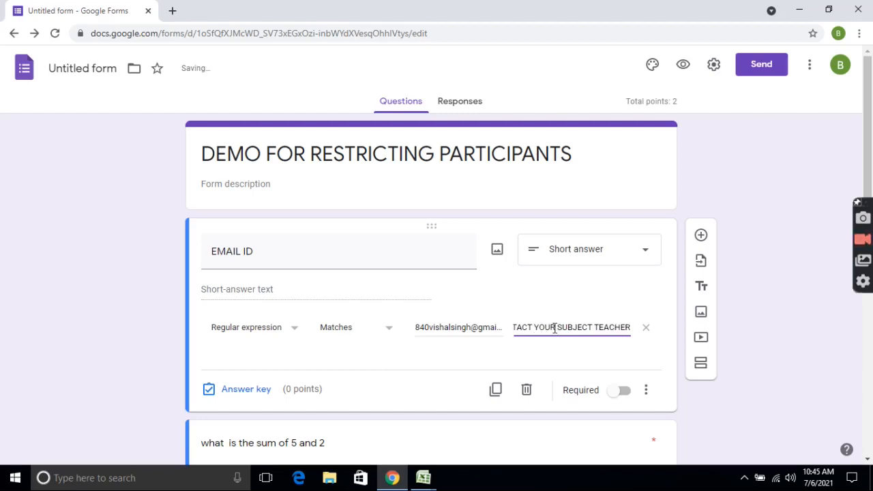
click(617, 392)
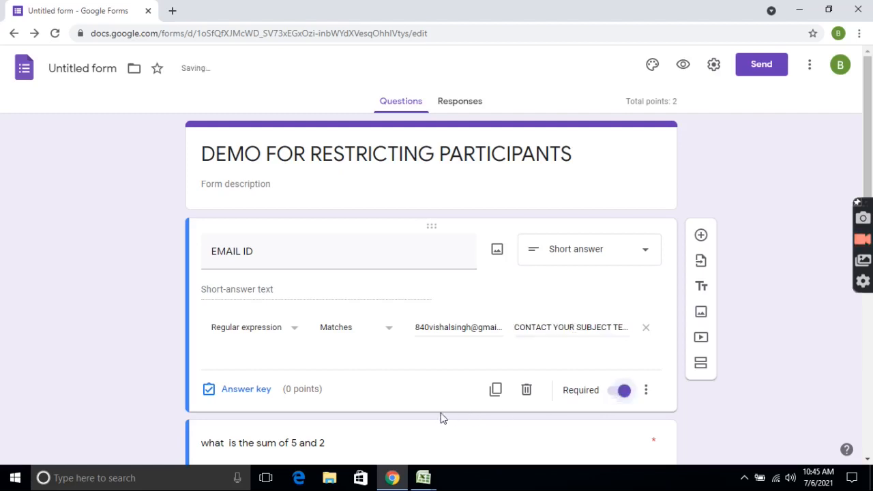
Add a section break after EMAIL ID and title the new Section 2 PERIODIC TEST.
scroll(696, 368, down, 2)
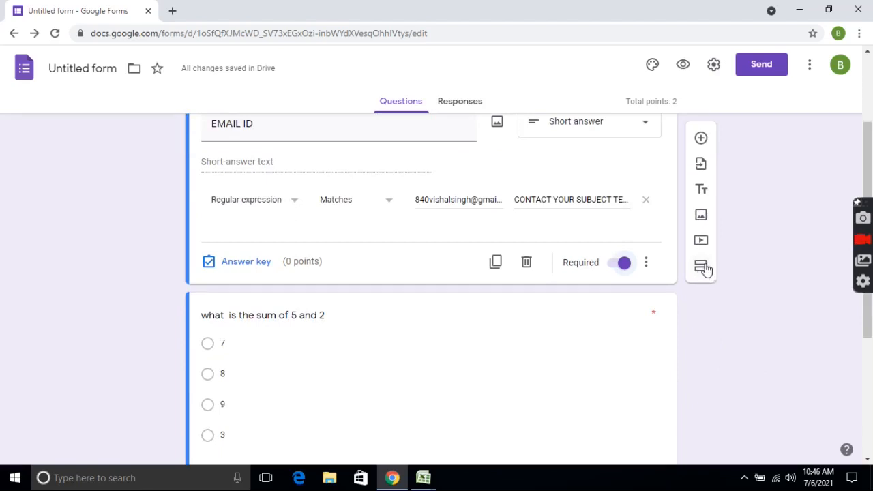
click(703, 270)
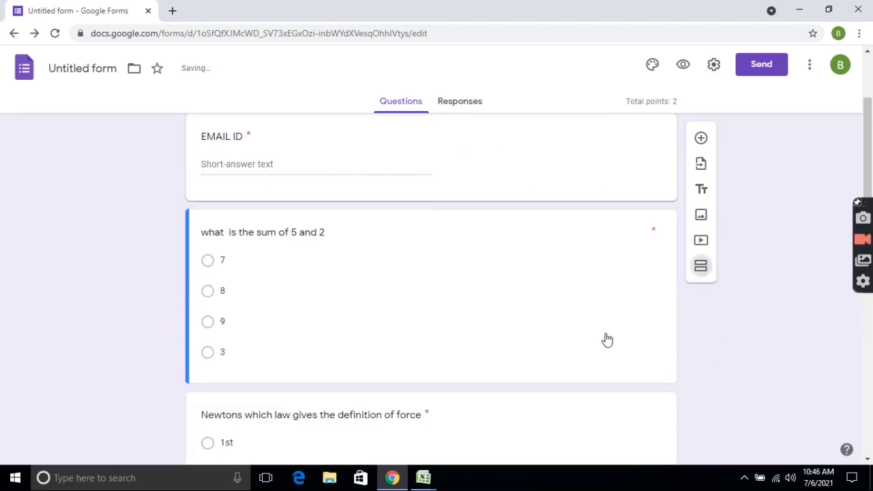
scroll(383, 320, up, 2)
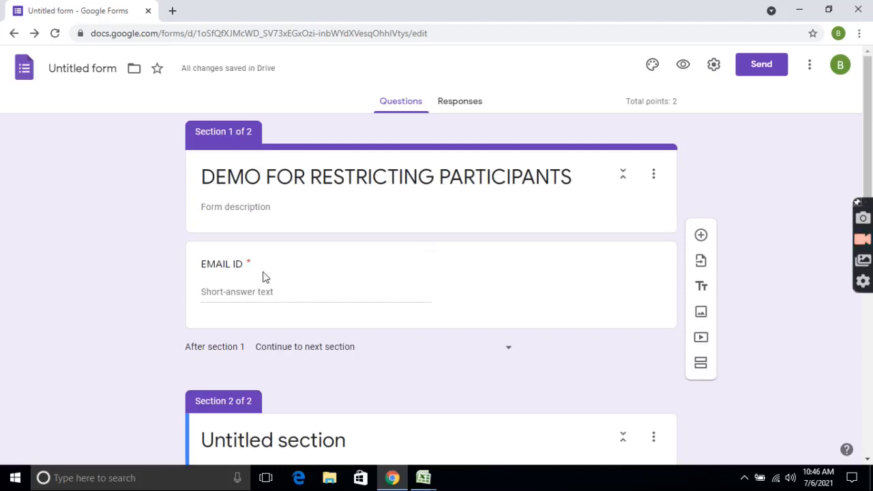
scroll(392, 369, down, 1)
scroll(393, 369, down, 3)
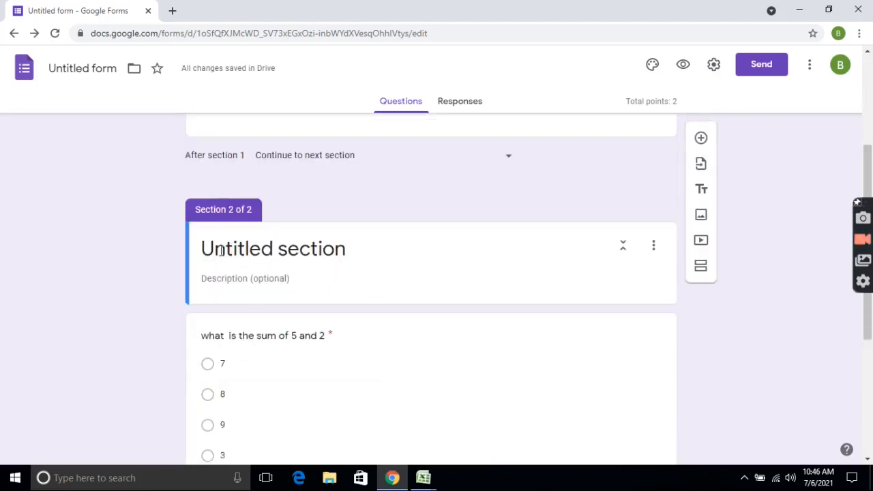
click(253, 250)
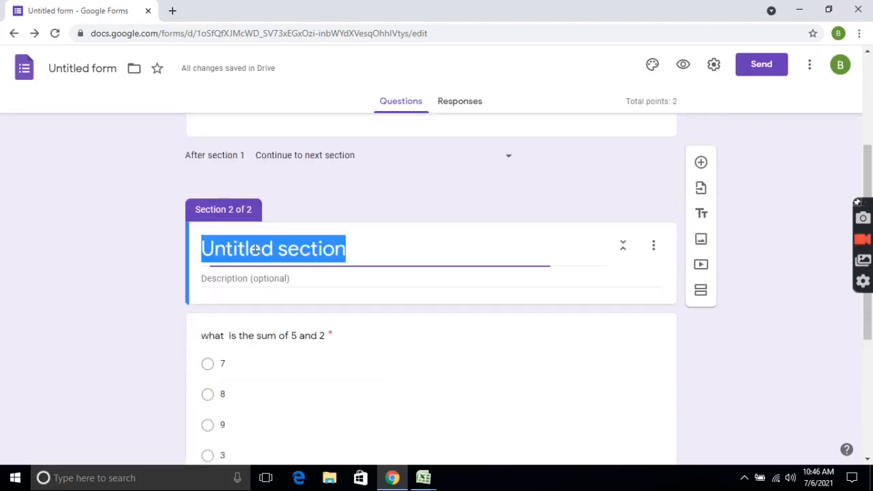
text(P)
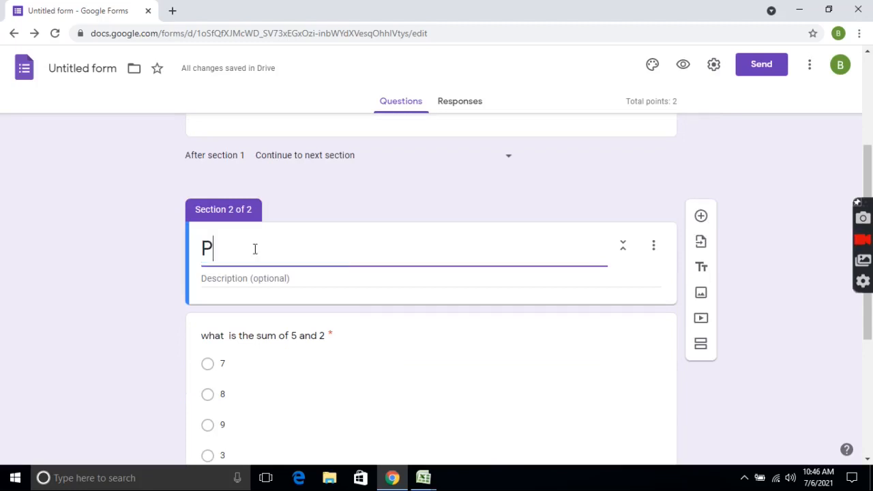
text(ERIOD)
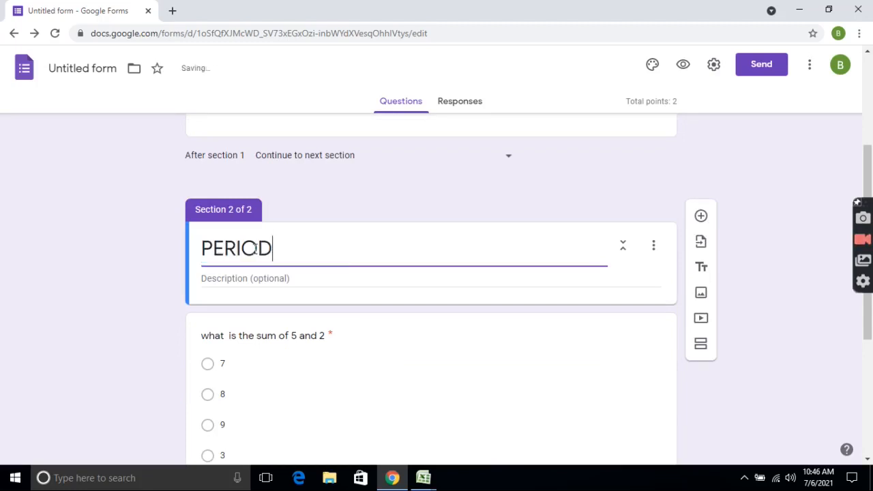
text(IC TEST)
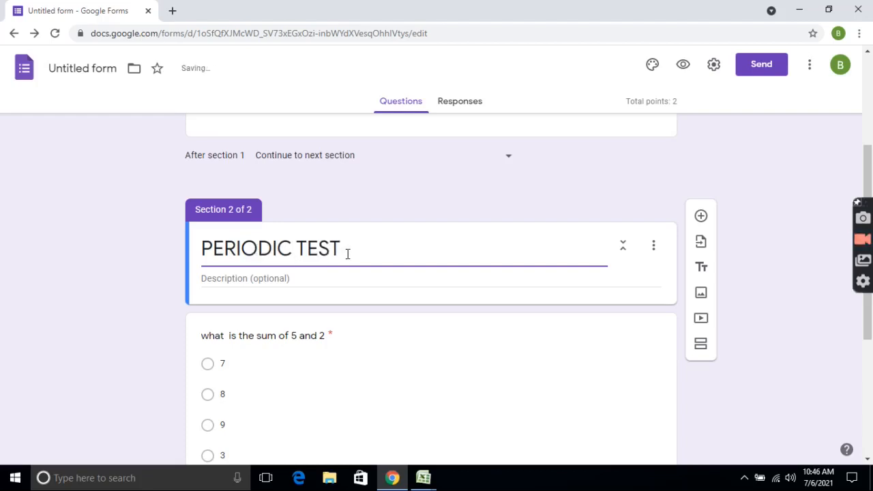
scroll(346, 253, up, 3)
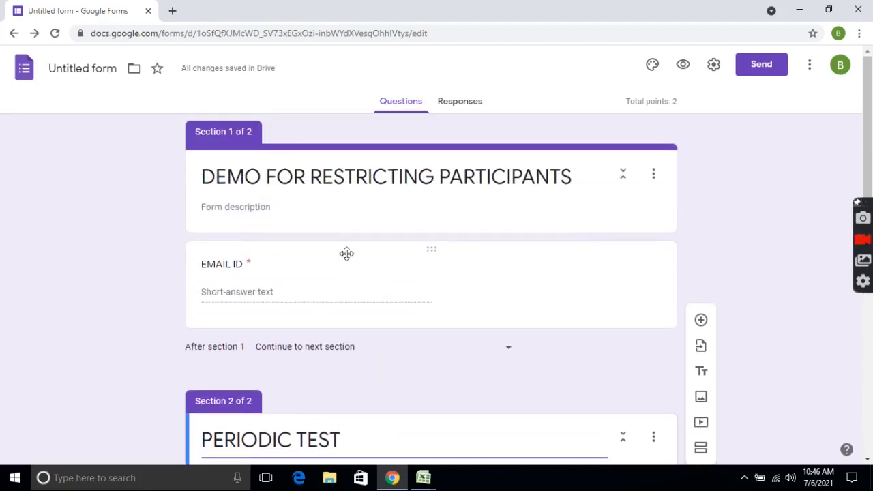
In preview, confirm an unlisted email is rejected by EMAIL ID, then start retyping it.
click(685, 69)
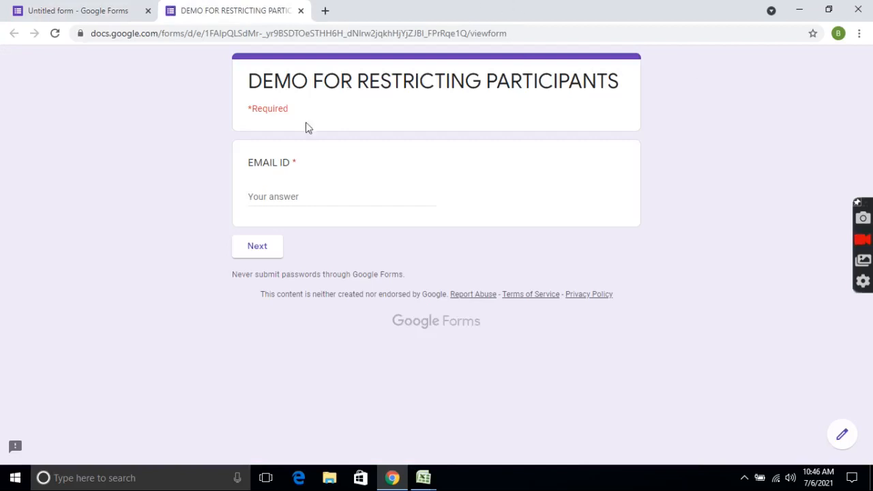
click(281, 194)
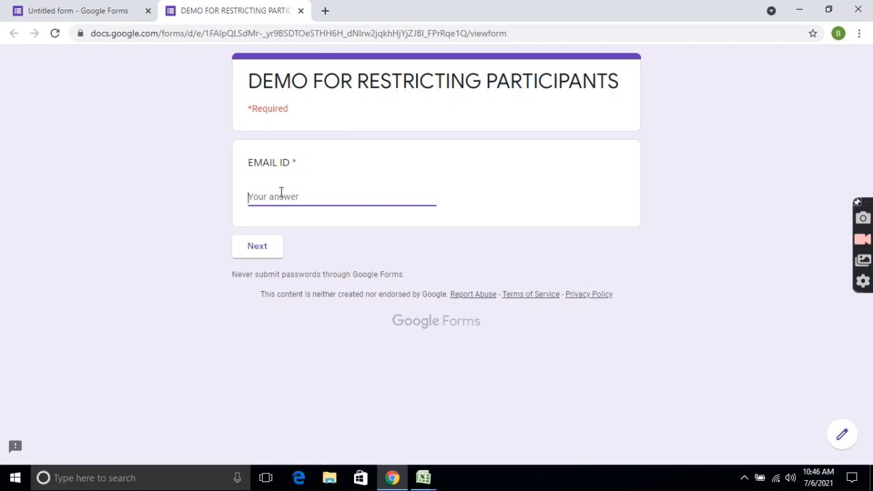
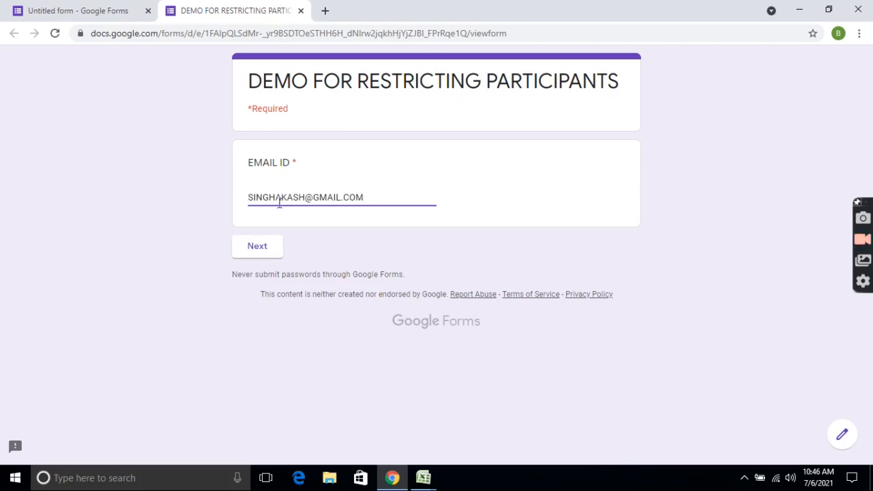
click(265, 250)
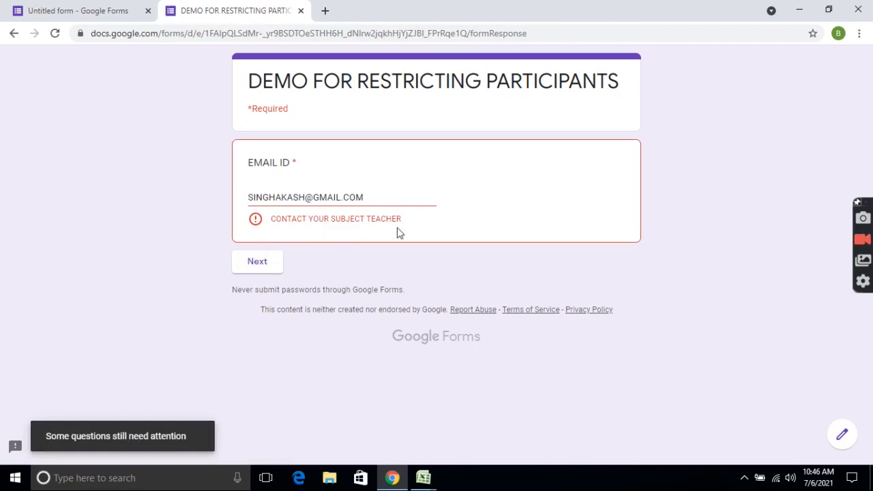
drag(367, 198, 230, 199)
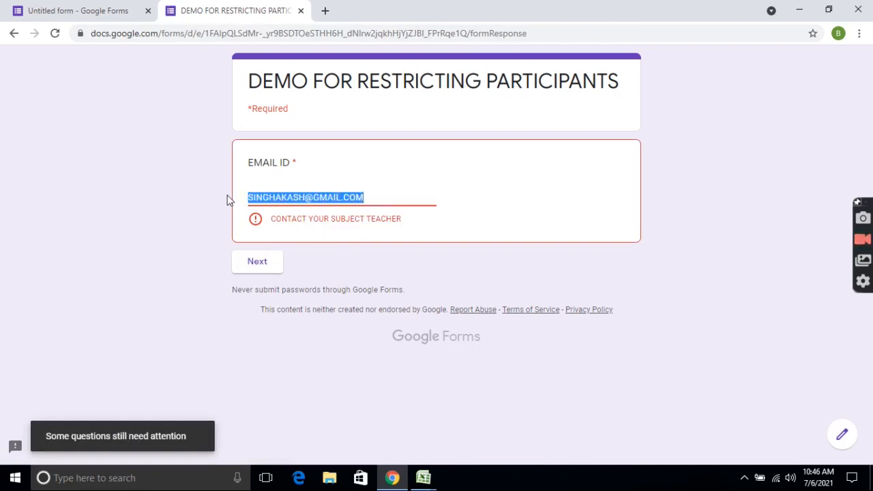
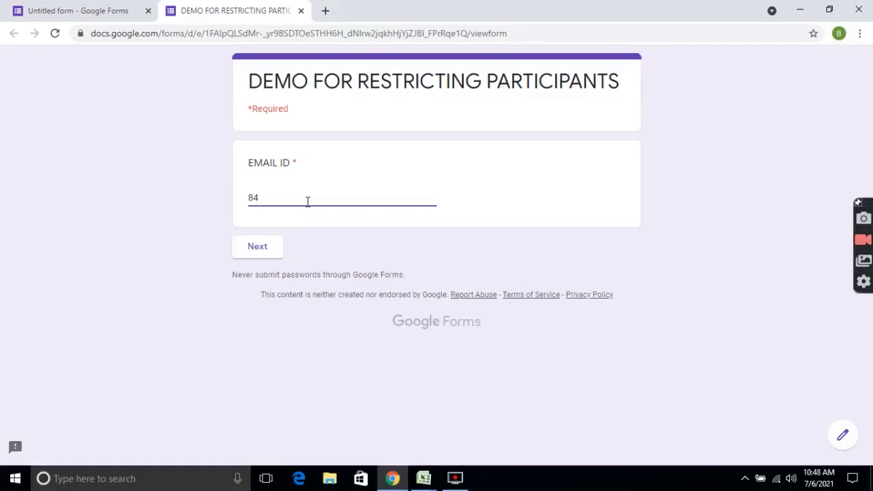
Enter an allowed email, answer 7 and 2nd in PERIODIC TEST, and submit the response.
click(272, 246)
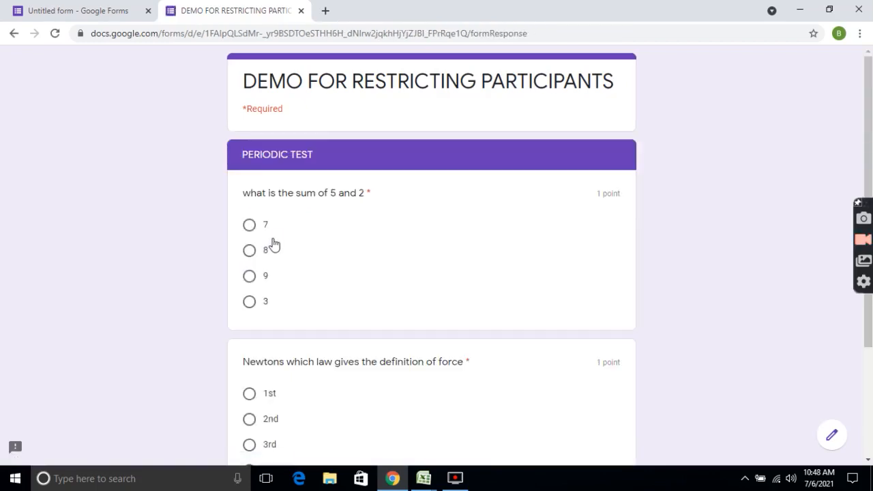
click(261, 233)
scroll(321, 235, down, 2)
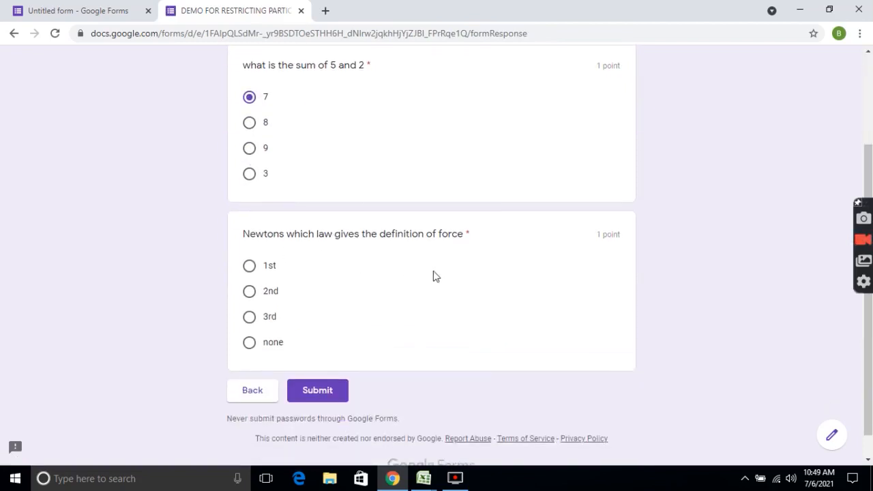
click(249, 291)
click(324, 387)
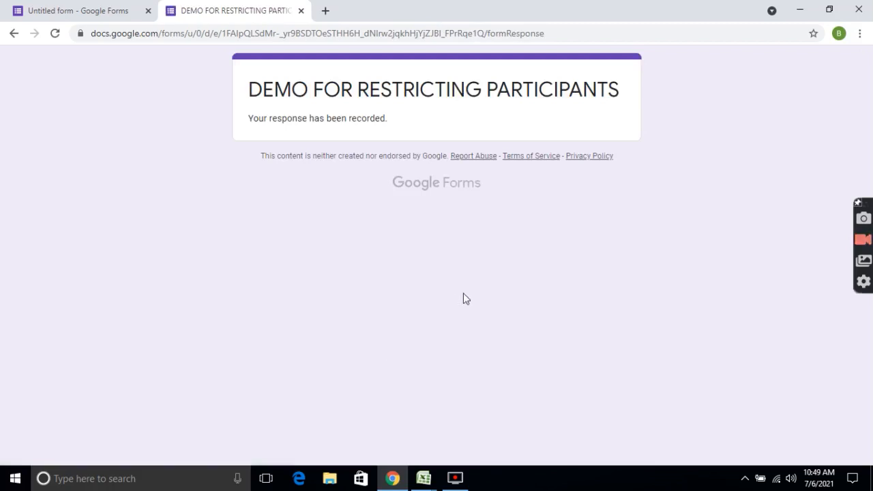
click(75, 14)
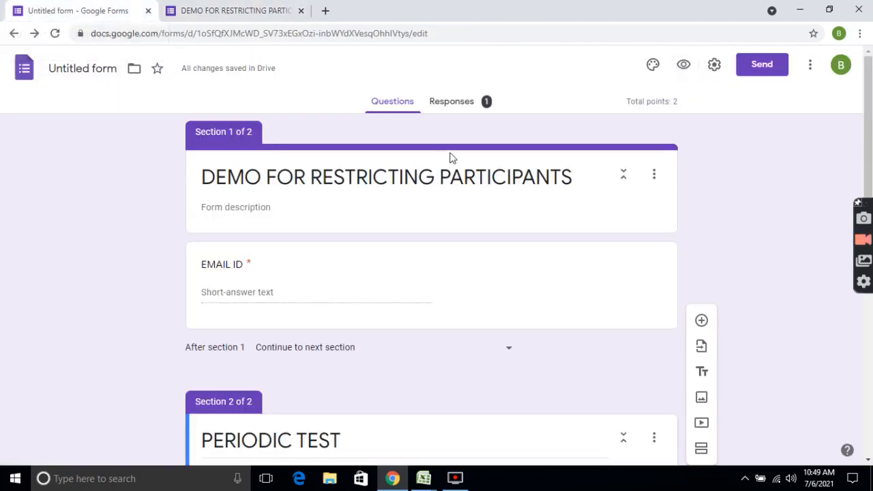
Open the form's Settings and review the Presentation and Quizzes options, scrolling through the quiz settings.
click(713, 67)
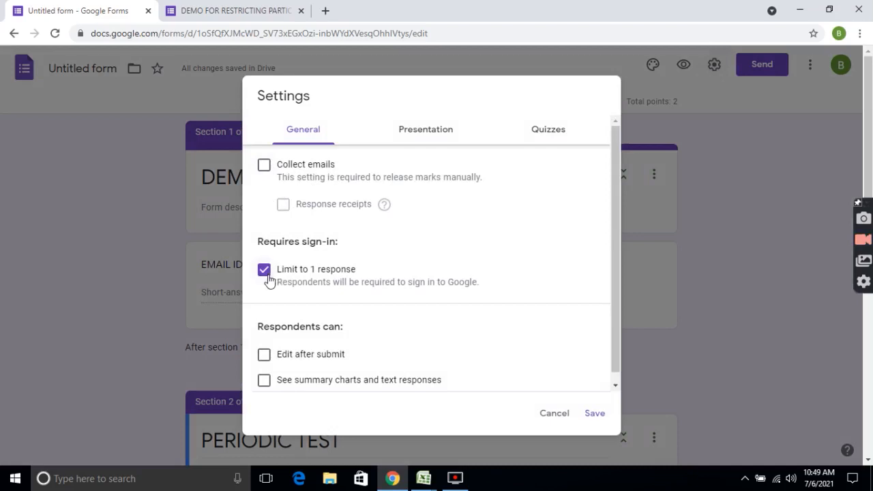
click(398, 131)
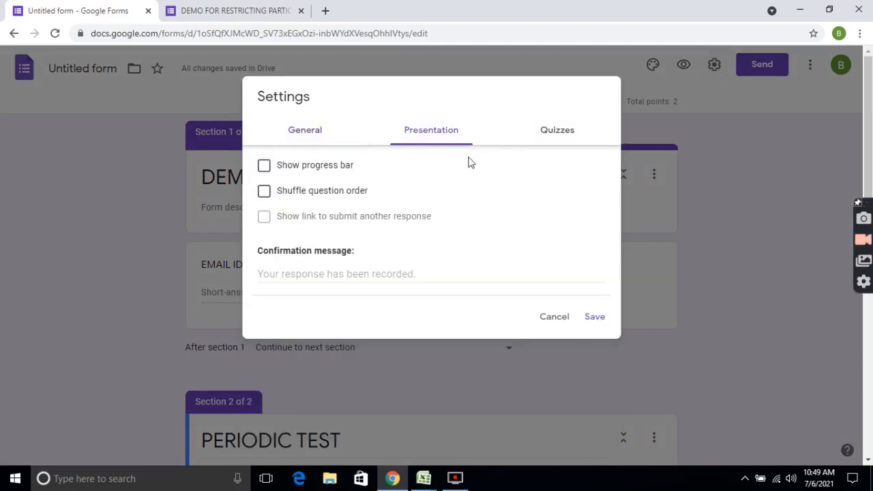
click(550, 142)
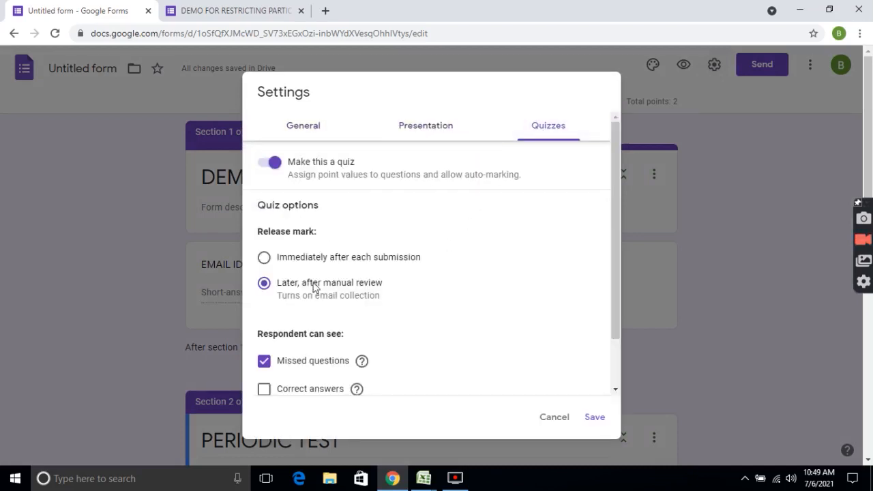
scroll(303, 288, down, 2)
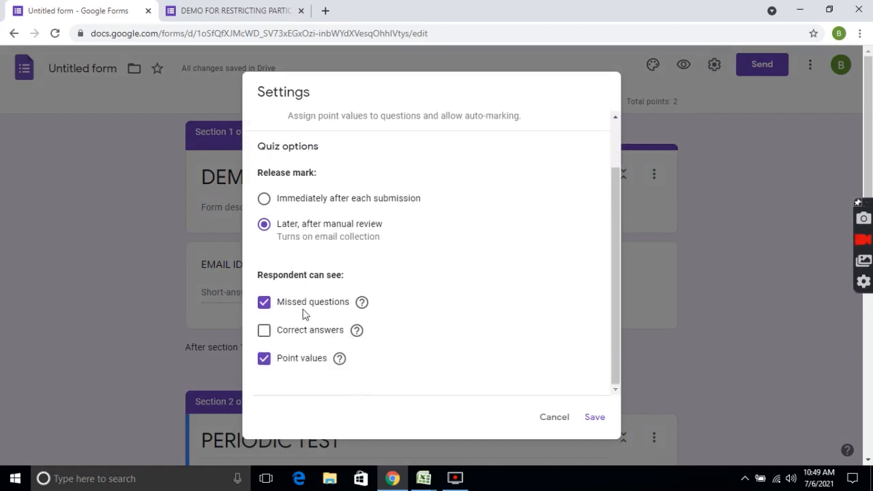